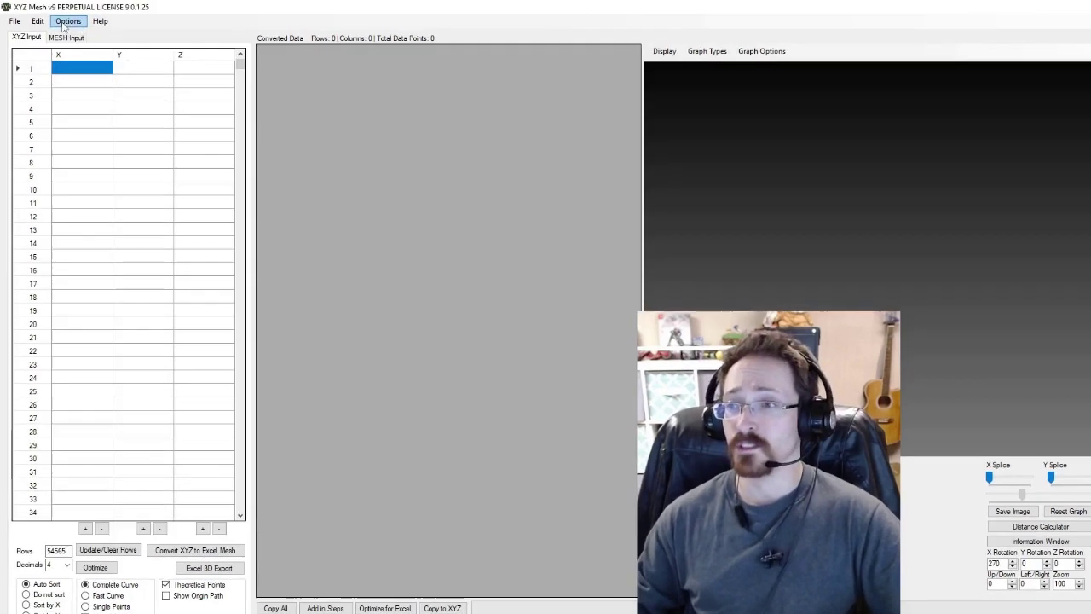
- Open the Paraboloid Input window and enter a = 1, N = 10 and Minimum XY = -2
left_click(62, 23)
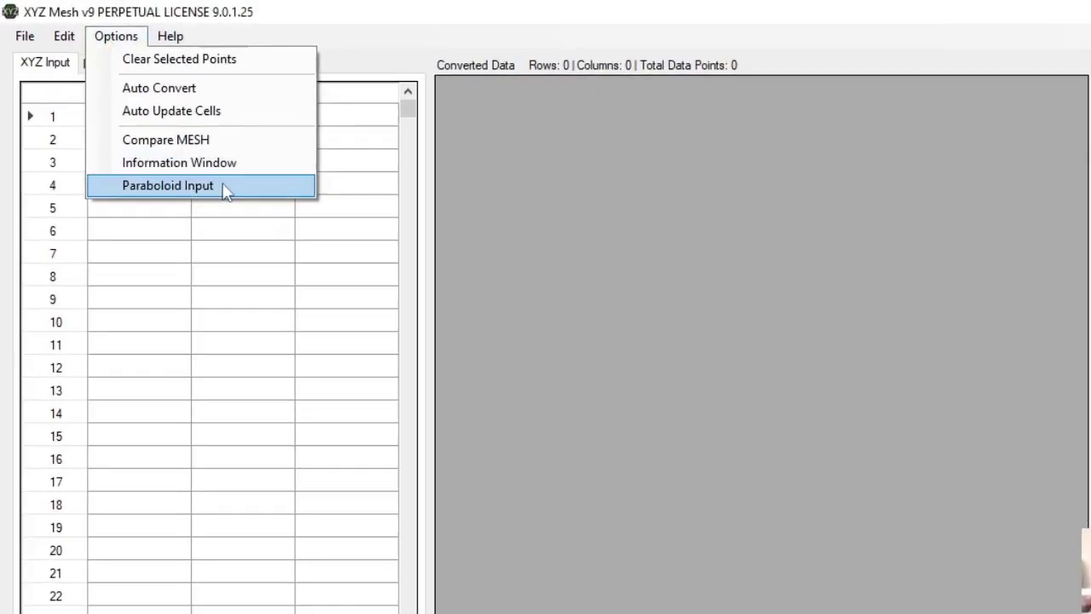
left_click(131, 109)
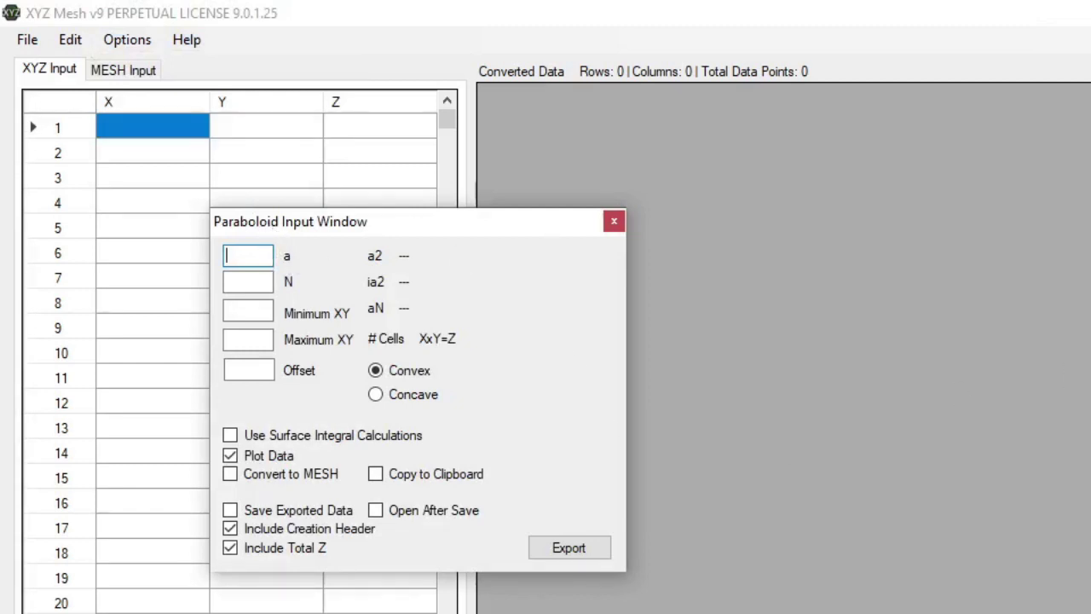
type("1")
key("Tab")
type("10")
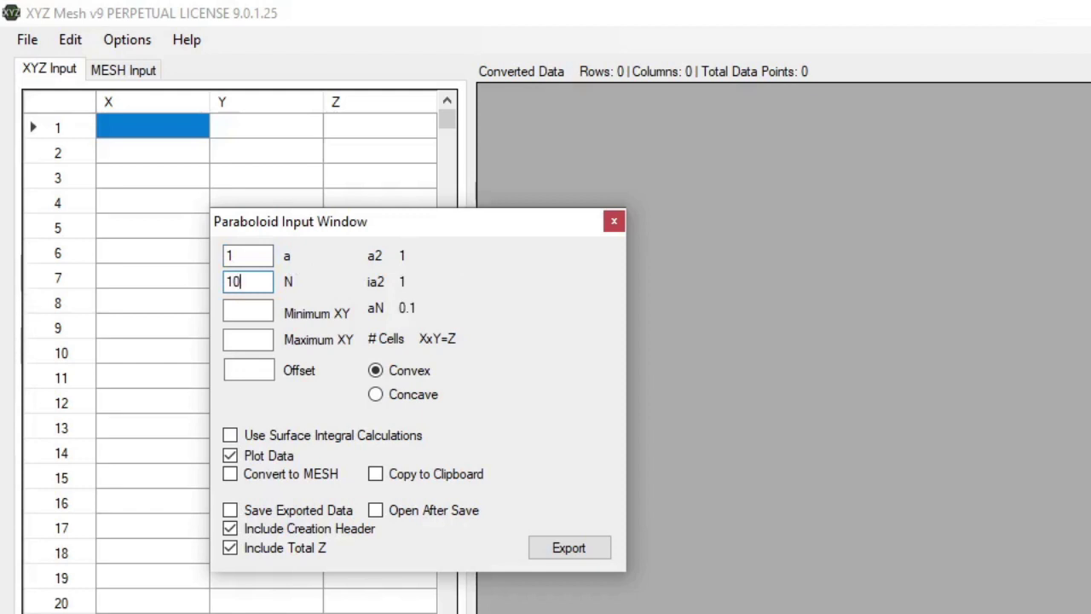
key("Tab")
type("-2")
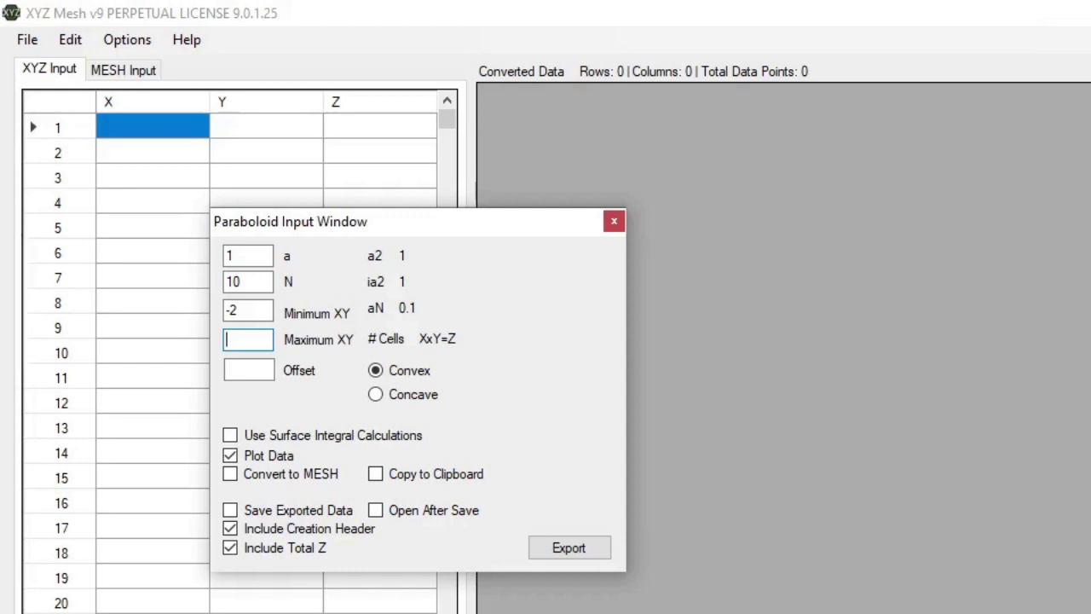
type("2")
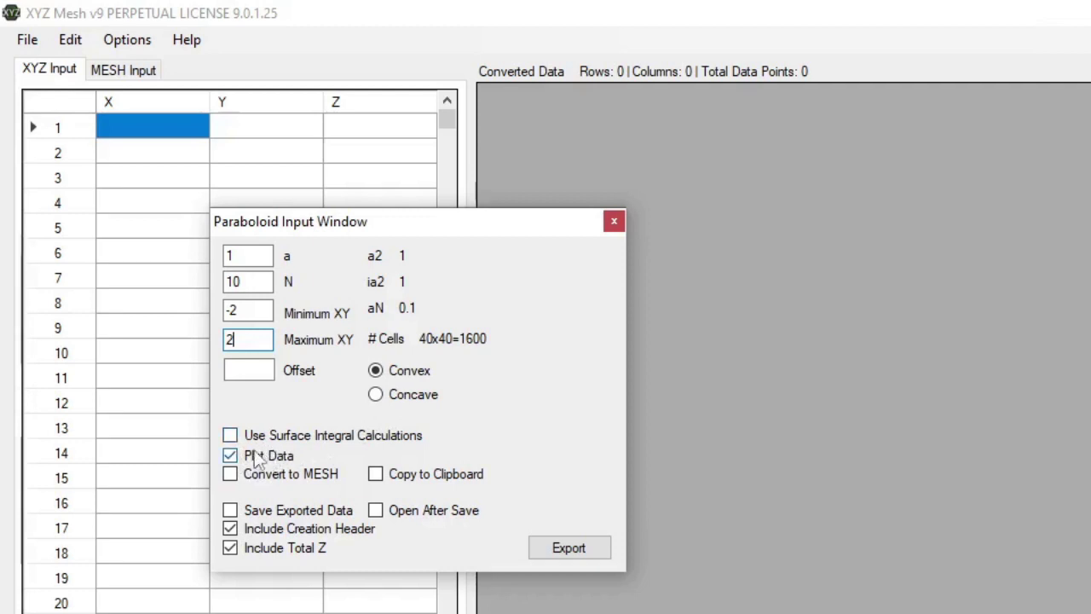
- Tick Convert to MESH so the paraboloid is meshed as well as plotted
left_click_drag(332, 437, 341, 418)
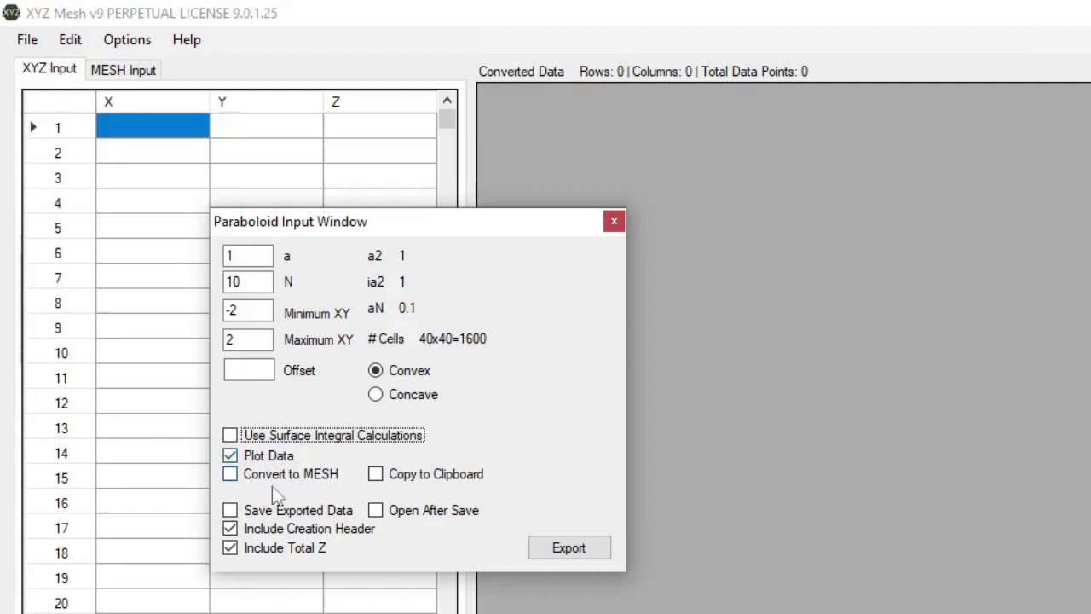
left_click(286, 484)
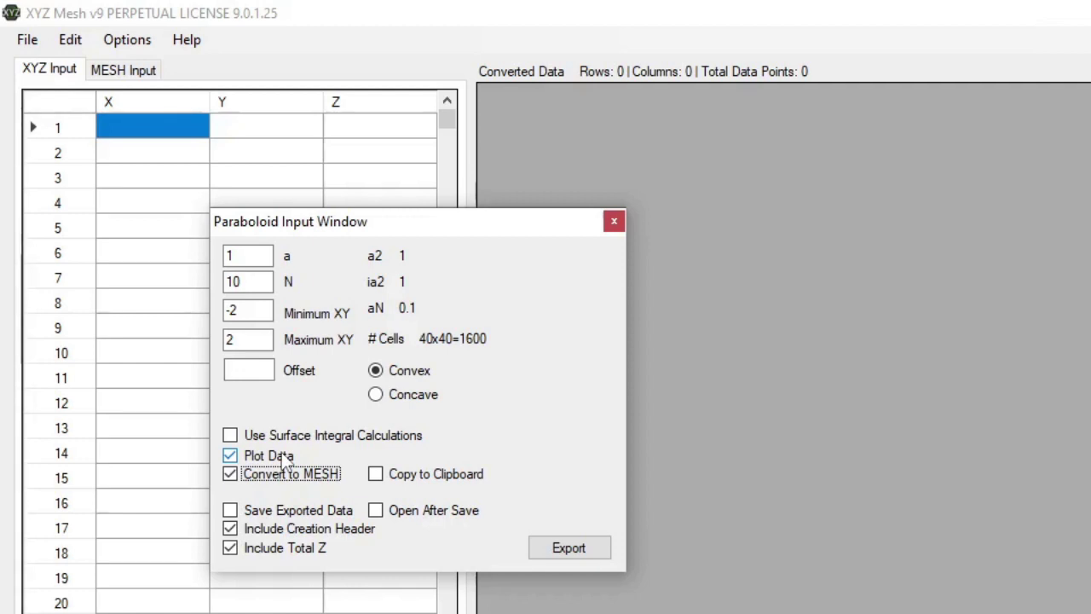
- Toggle the clipboard option, then untick Convert to MESH, Include Creation Header and Include Total Z
left_click(425, 479)
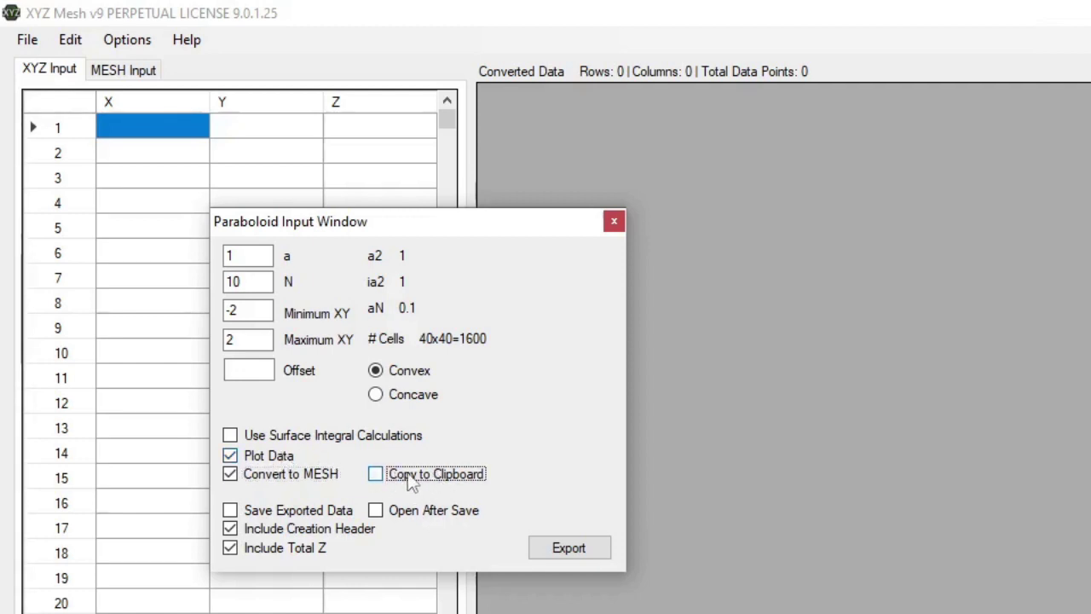
left_click(290, 477)
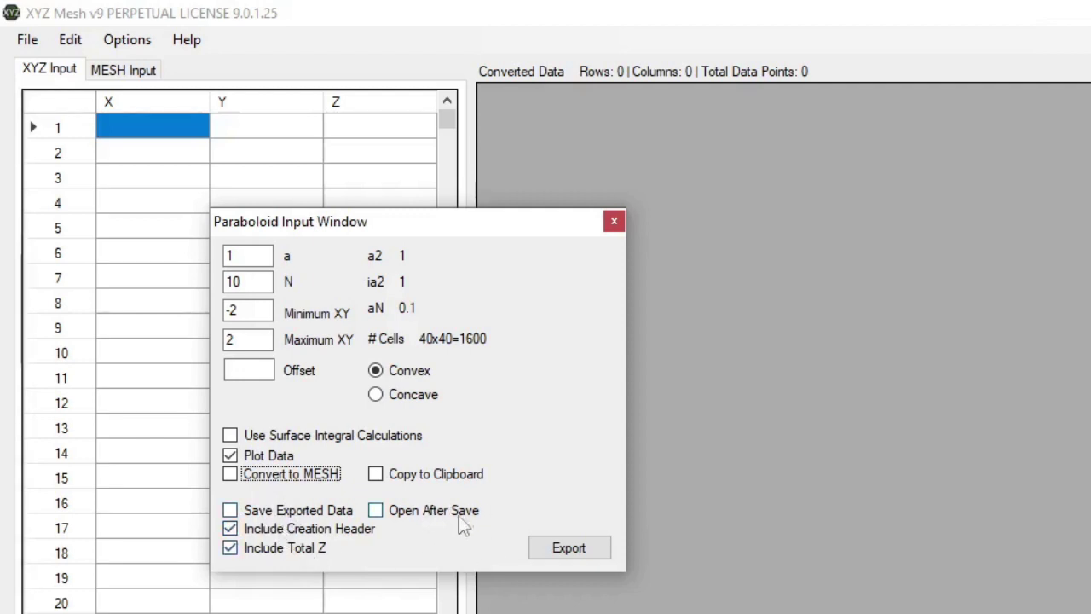
left_click(303, 535)
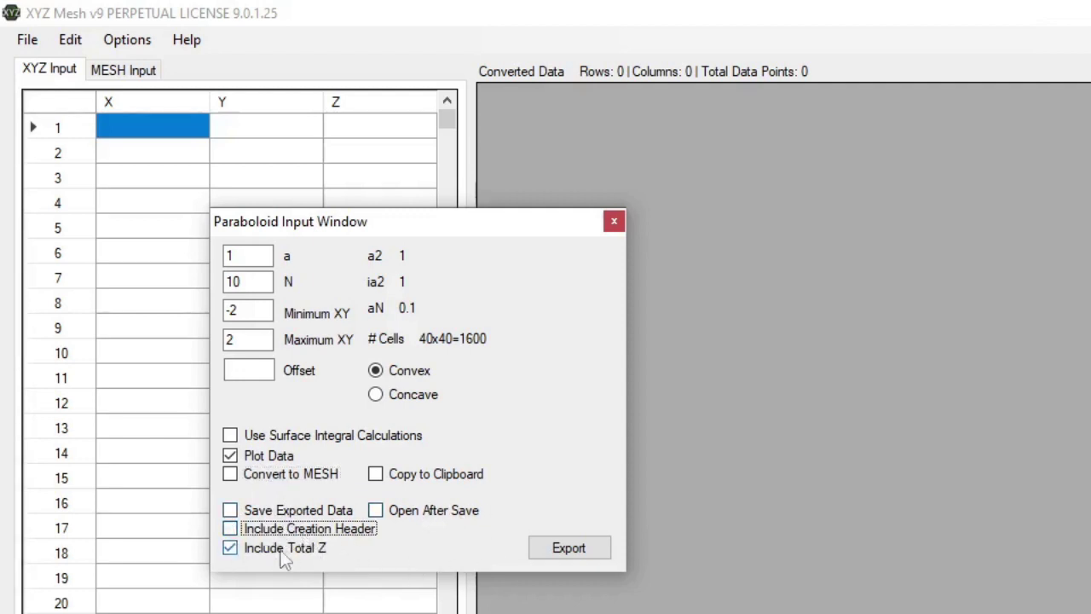
left_click(294, 550)
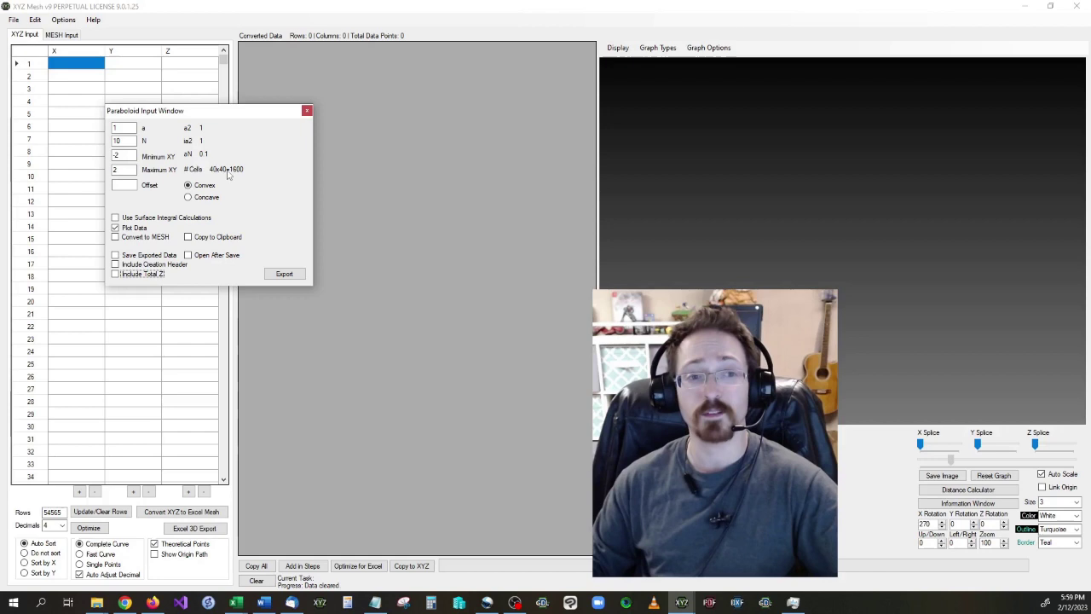
- Generate the paraboloid points from -2 to 2, browse the XYZ rows, and spin the 3D dome
left_click(284, 274)
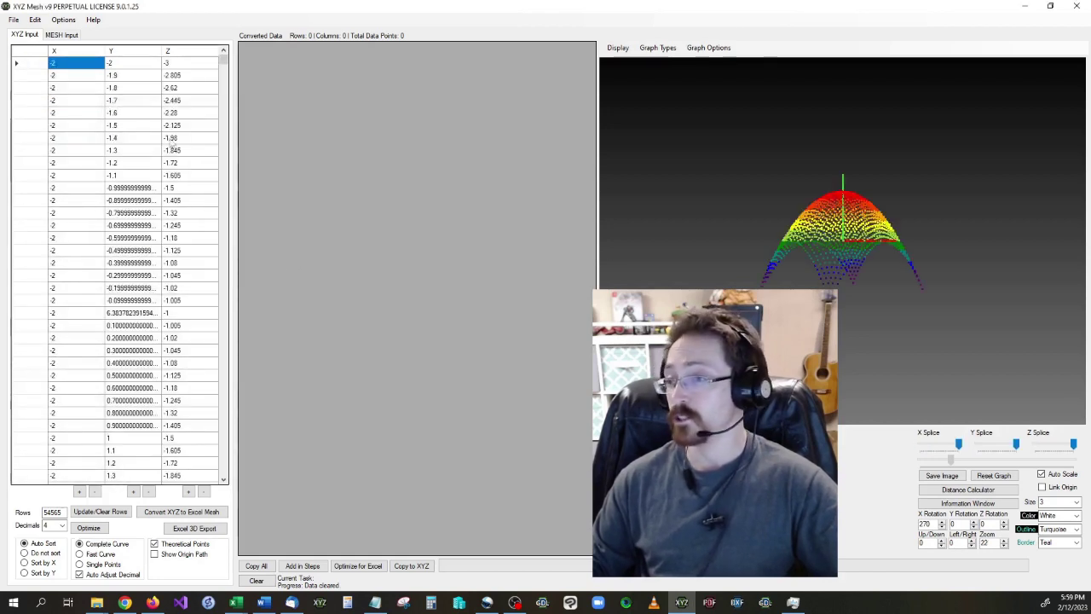
scroll(188, 93, "down", 20)
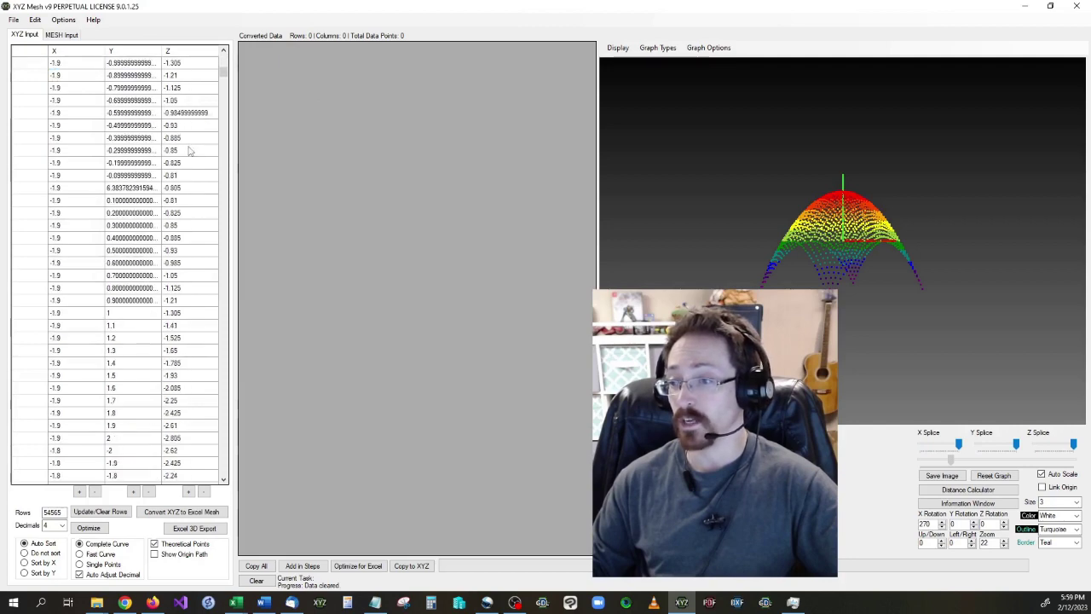
left_click_drag(225, 79, 224, 185)
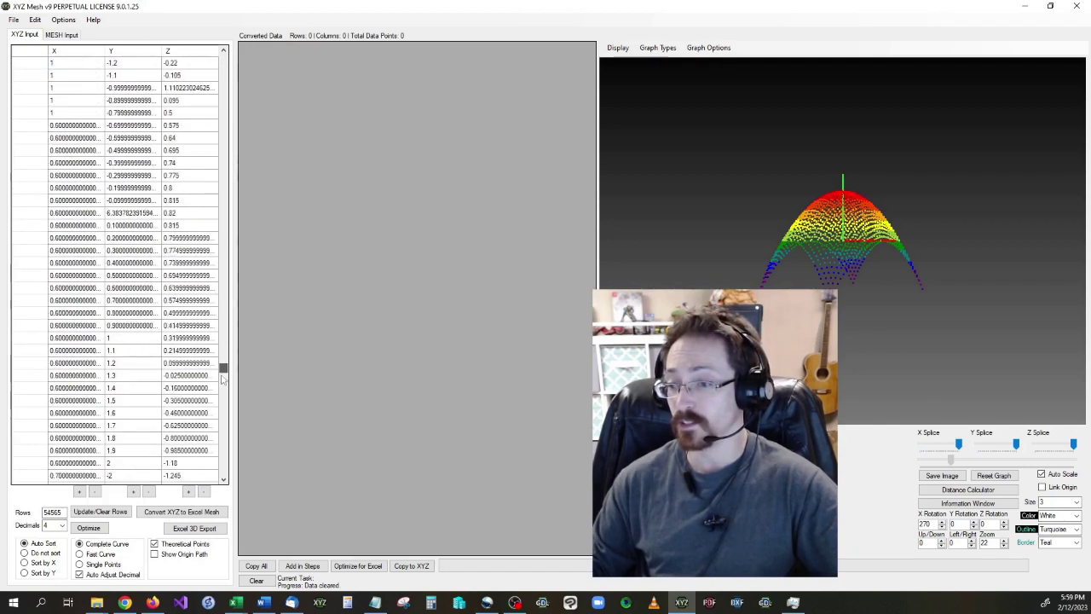
left_click_drag(221, 379, 220, 55)
left_click(53, 62)
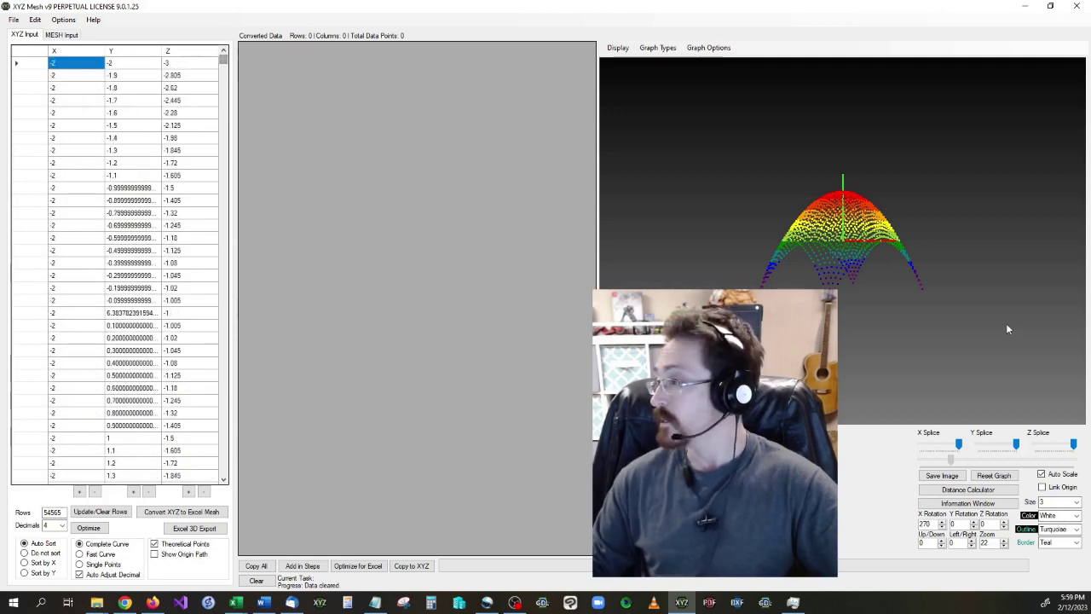
left_click_drag(1005, 329, 798, 343)
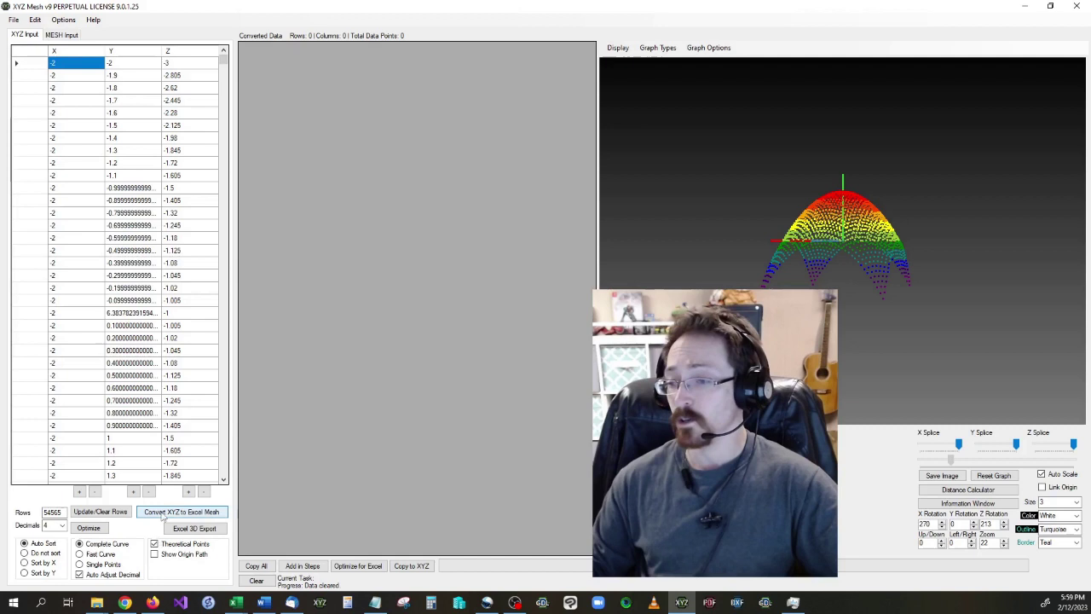
- Convert the XYZ points into a 41x41 mesh of 1681 values and rotate the mesh dome
left_click(165, 512)
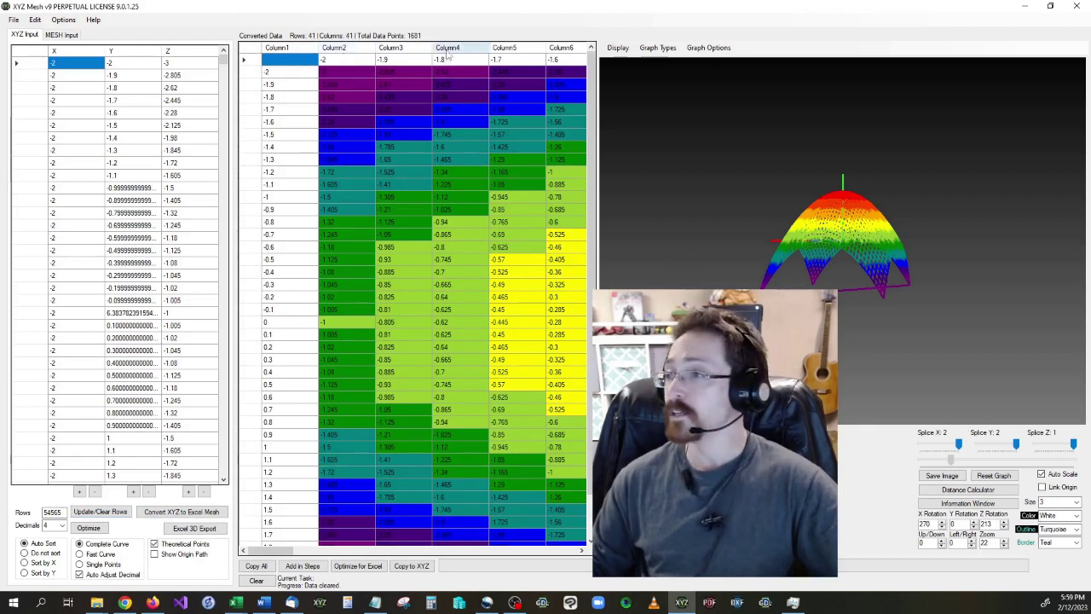
left_click(325, 61)
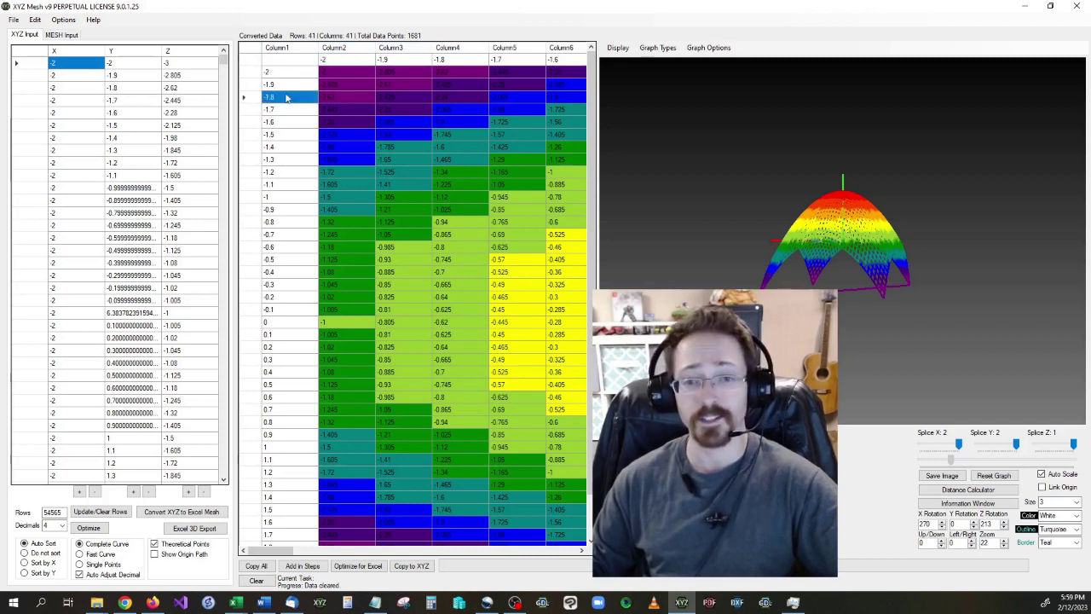
left_click_drag(1032, 355, 890, 363)
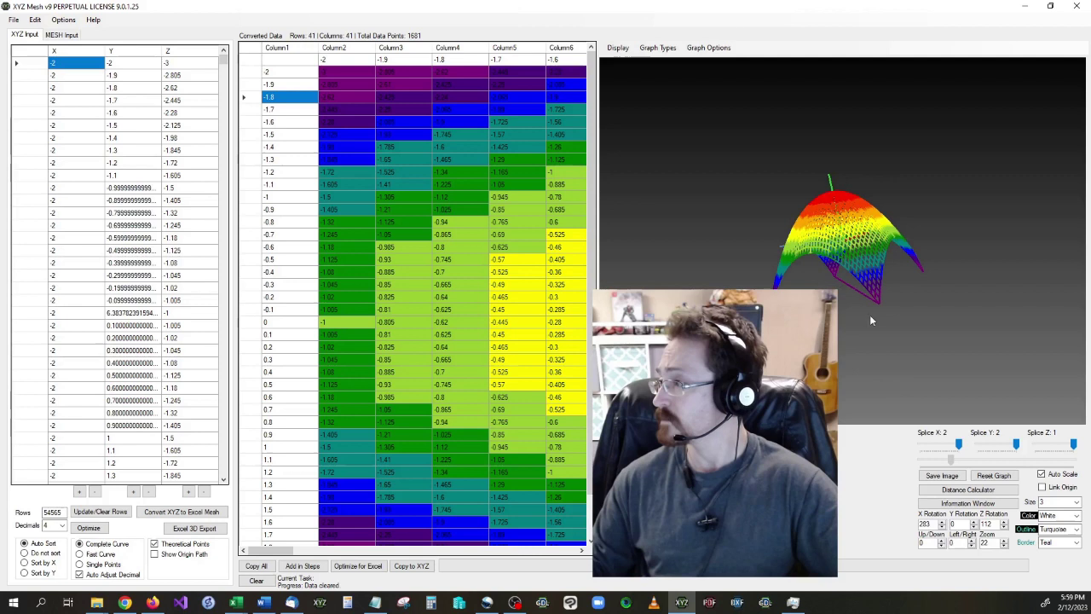
left_click_drag(999, 184, 1031, 299)
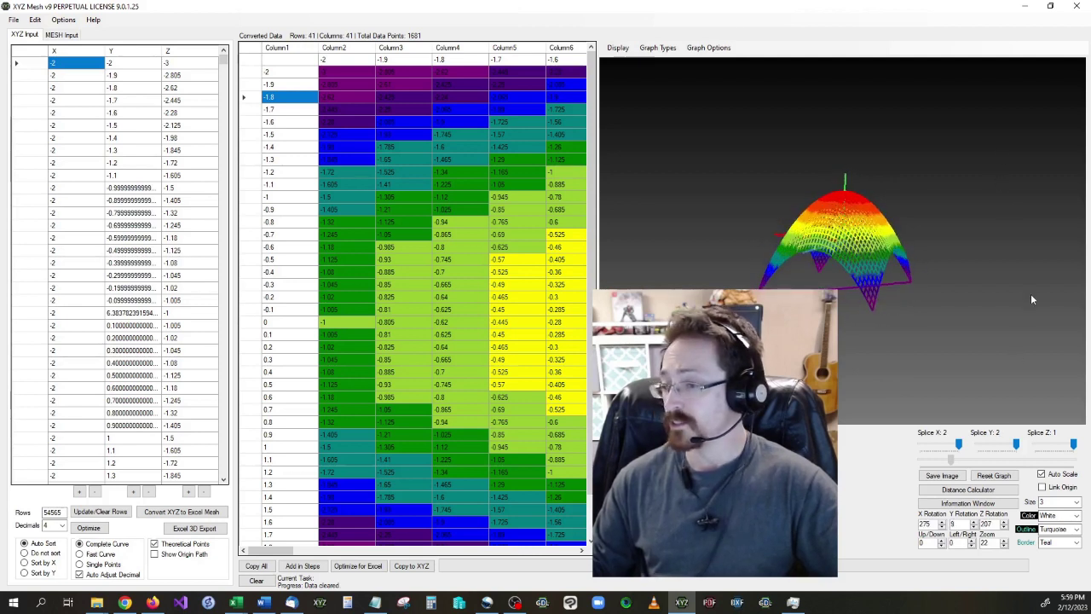
left_click(186, 530)
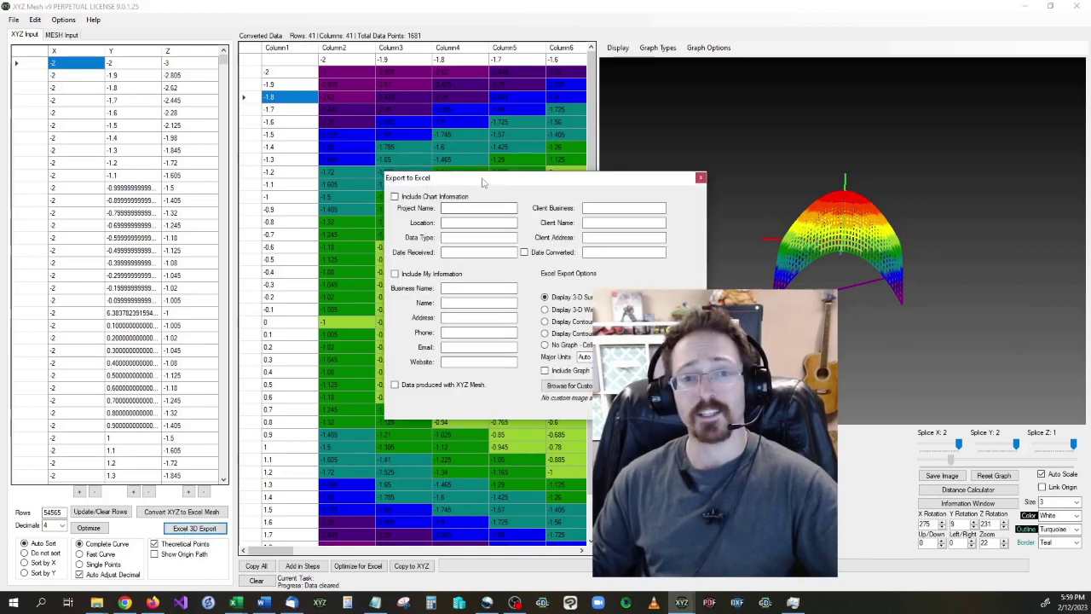
- Export the mesh to Excel with Display 3-D Surface kept on
left_click_drag(483, 183, 348, 177)
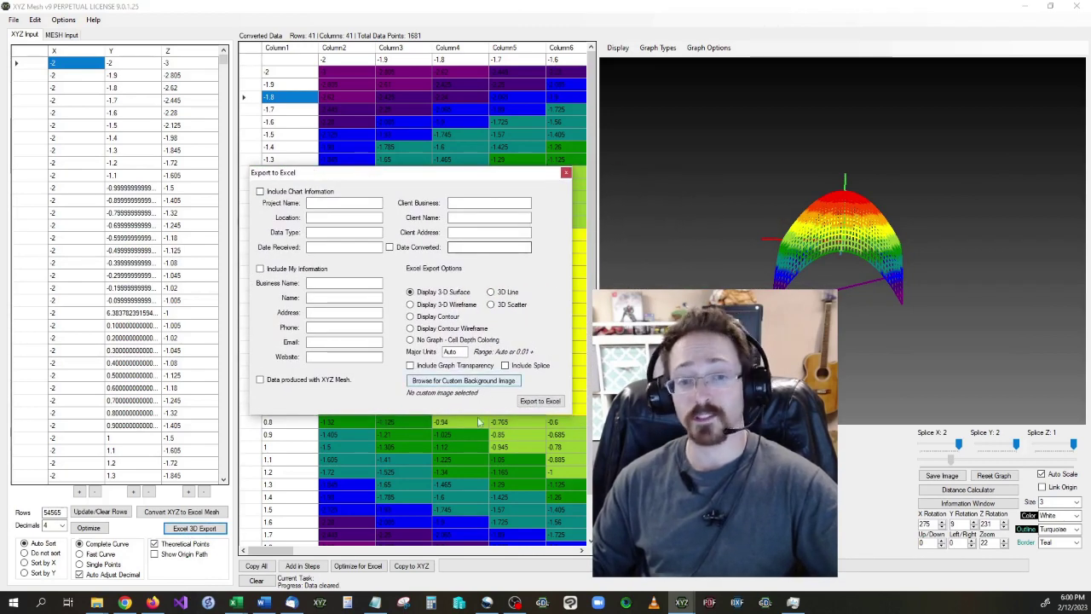
left_click(548, 402)
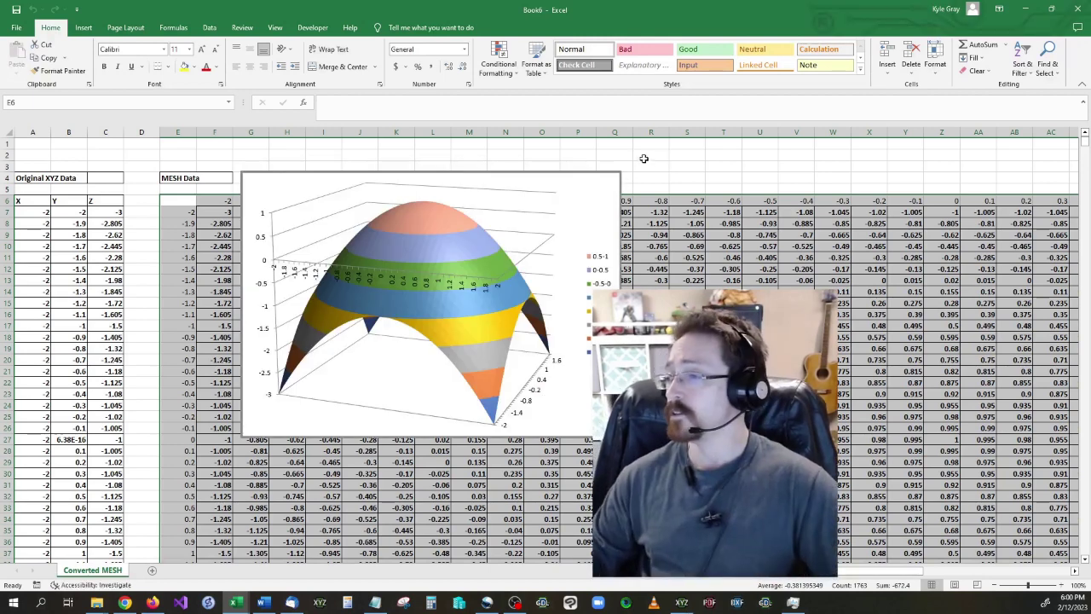
- Move the Excel 3D surface chart slightly to the left
left_click(555, 175)
left_click_drag(555, 190, 494, 189)
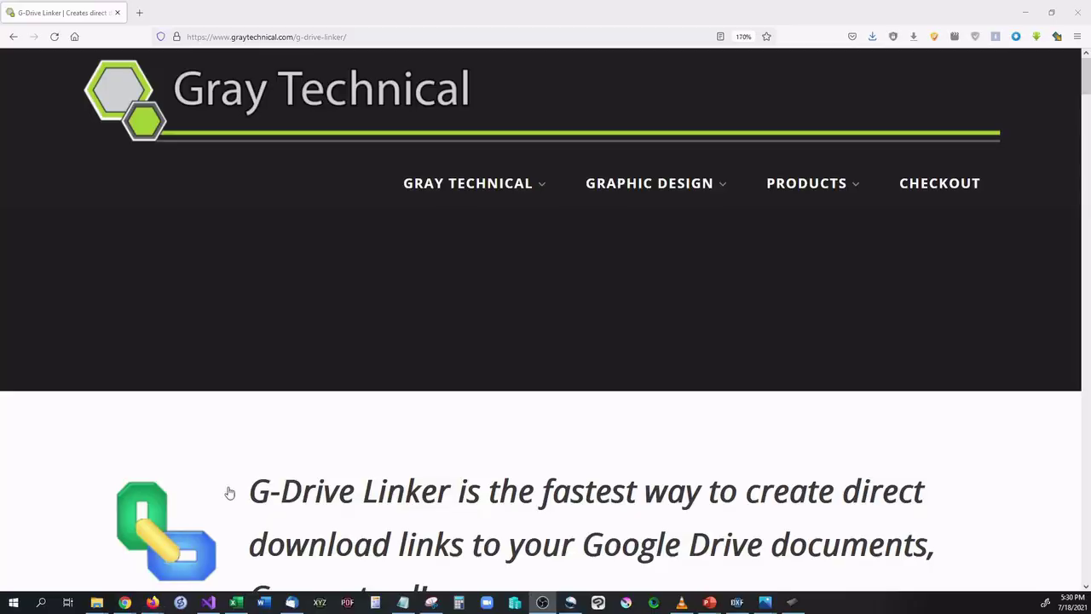
- Scroll down the G-Drive Linker product page
left_click_drag(1085, 91, 1085, 184)
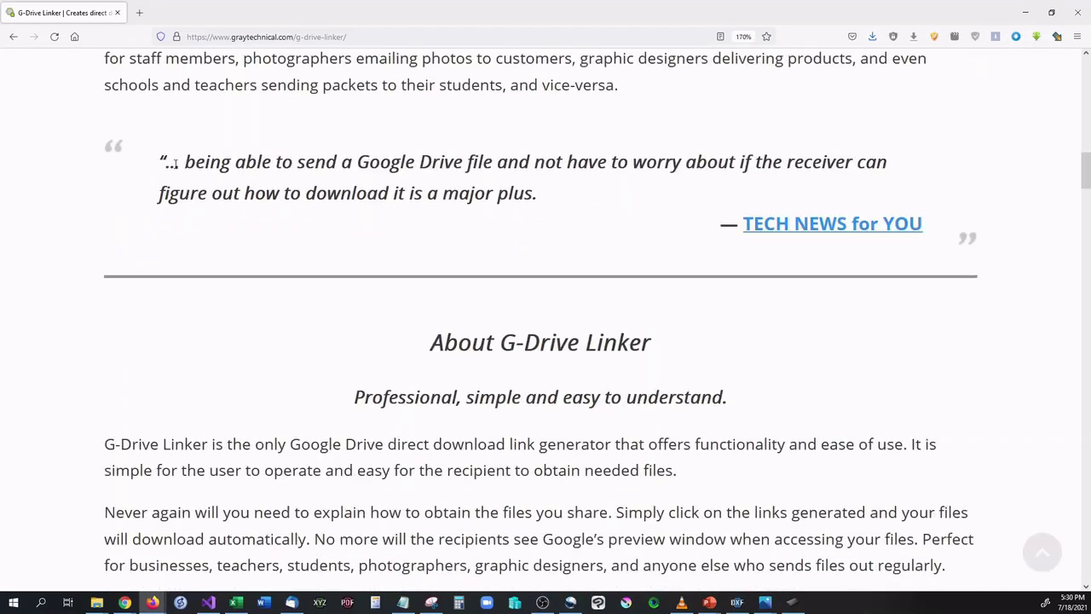